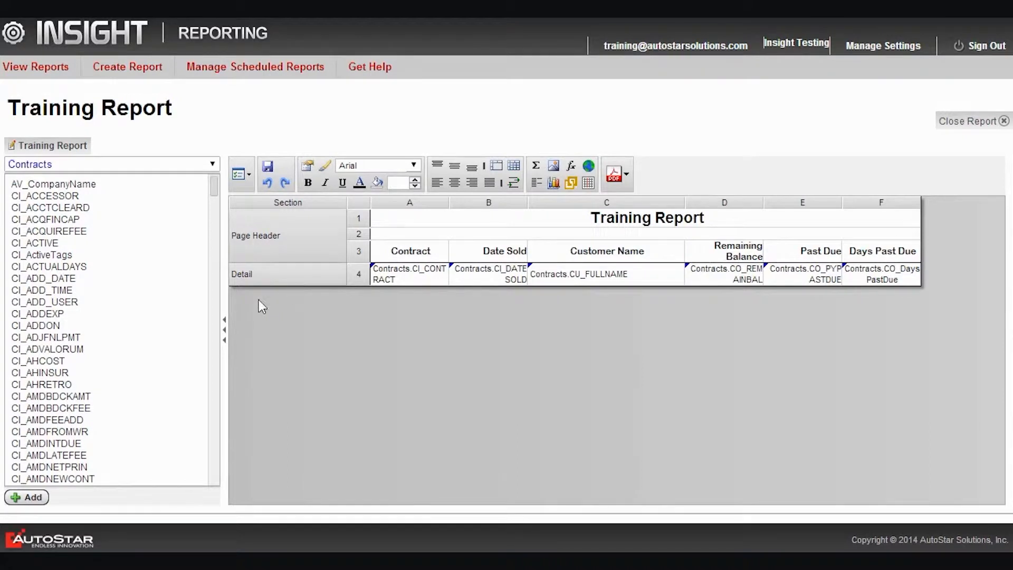
Add a Group Header section to the report that shows for each change of Contracts.CI_XCOLECTOR
{"action": "right_click", "coordinate": [290, 274]}
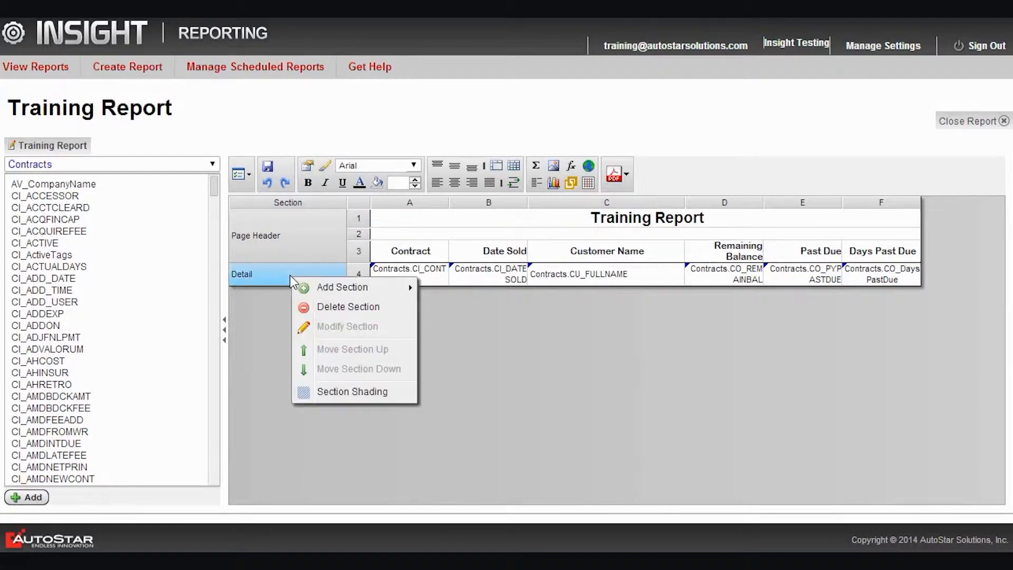
{"action": "mouse_move", "coordinate": [344, 290]}
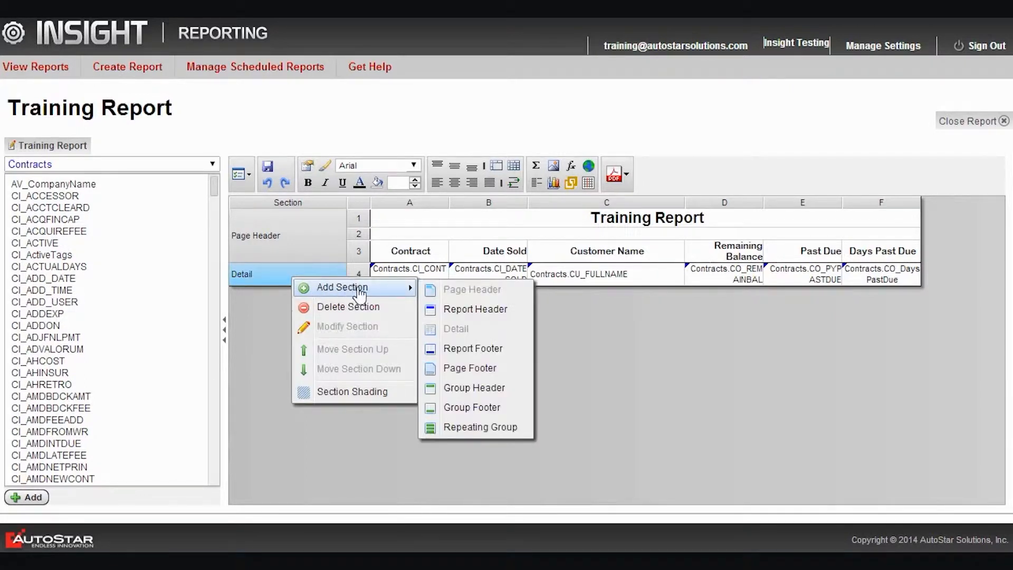
{"action": "left_click", "coordinate": [453, 391]}
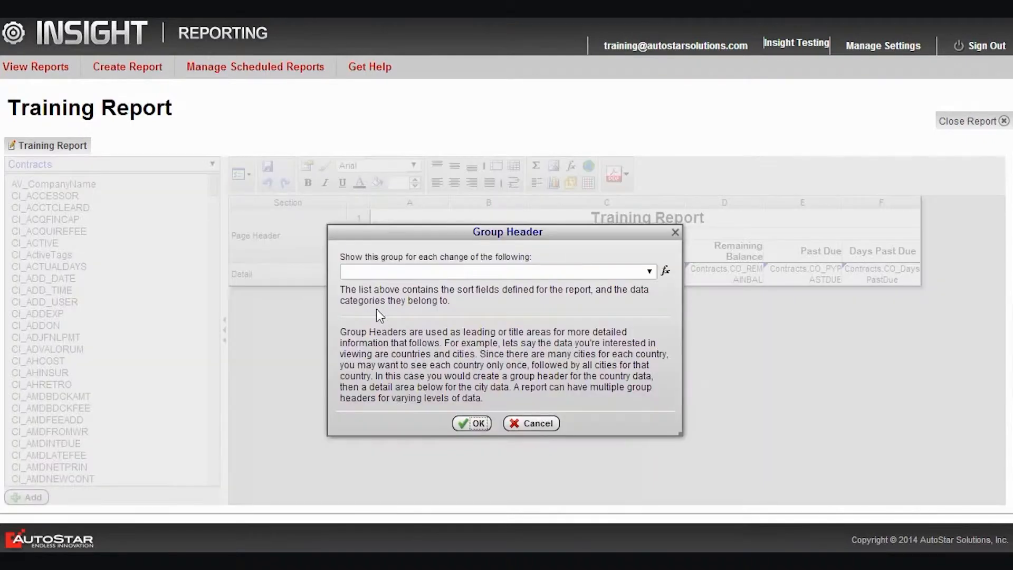
{"action": "left_click", "coordinate": [650, 271]}
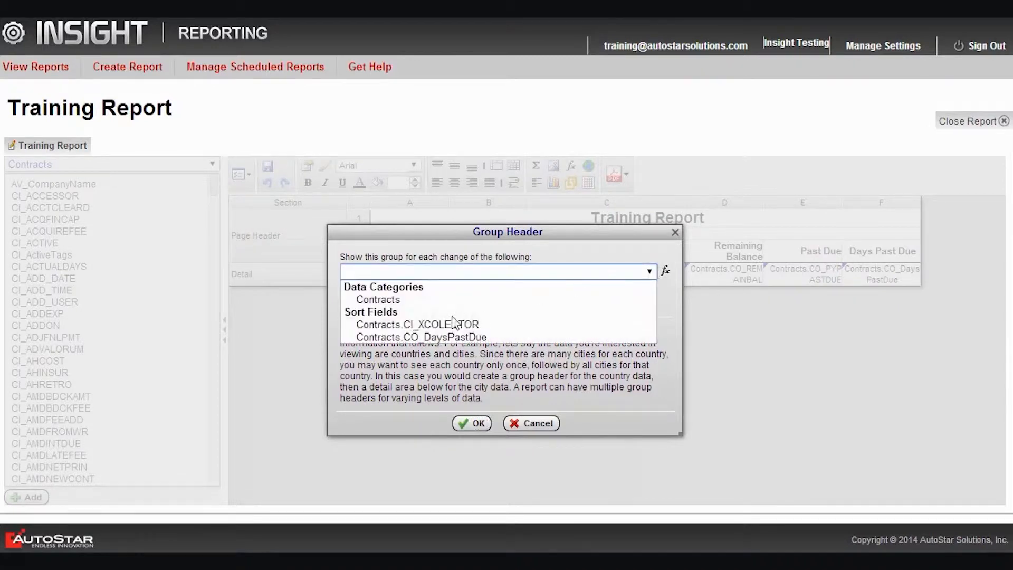
{"action": "left_click", "coordinate": [434, 324]}
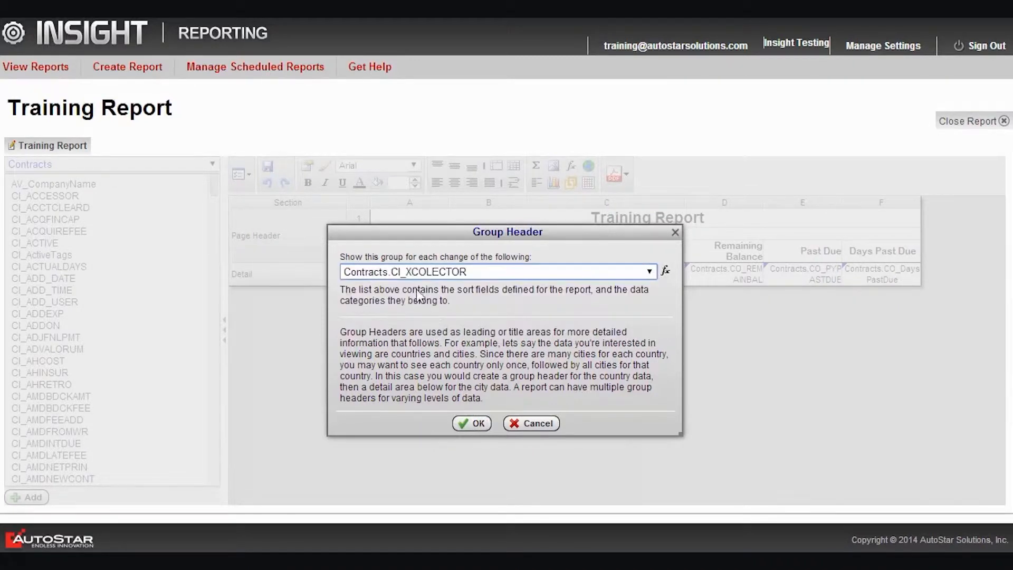
{"action": "left_click", "coordinate": [468, 422]}
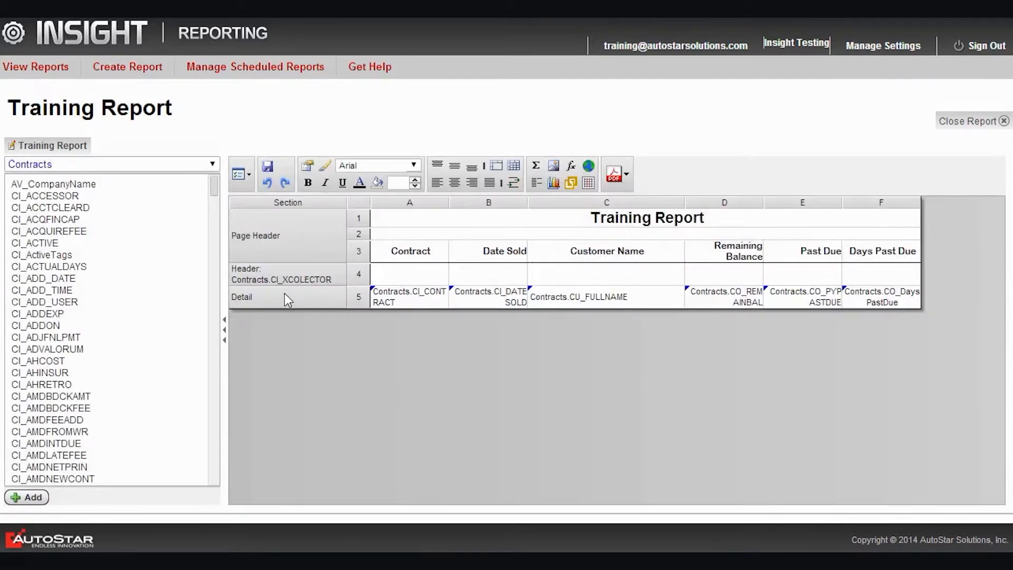
Add a Group Footer section to the report that shows for each change of Contracts.CI_XCOLECTOR
{"action": "right_click", "coordinate": [285, 295]}
{"action": "mouse_move", "coordinate": [309, 306]}
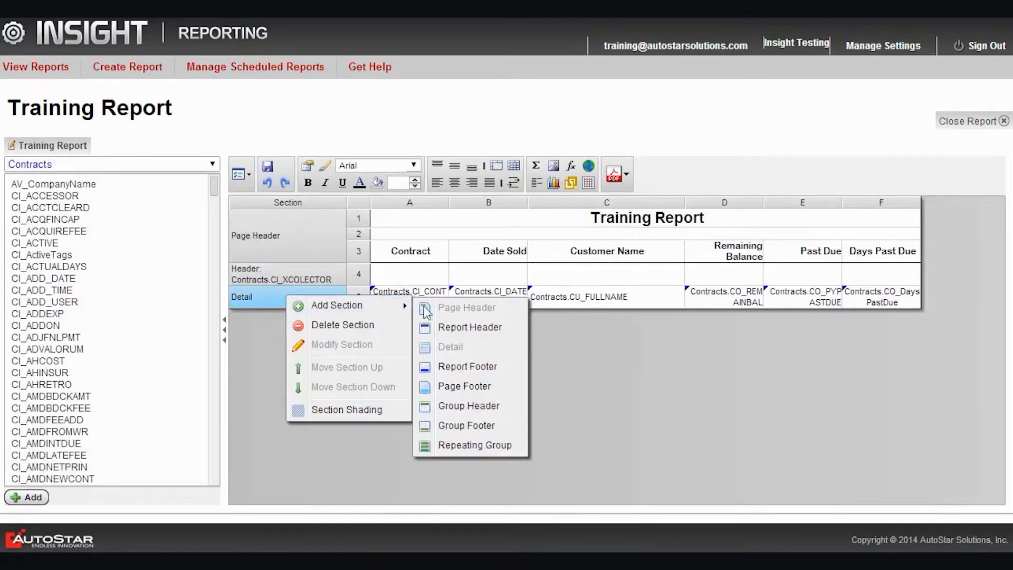
{"action": "left_click", "coordinate": [483, 425]}
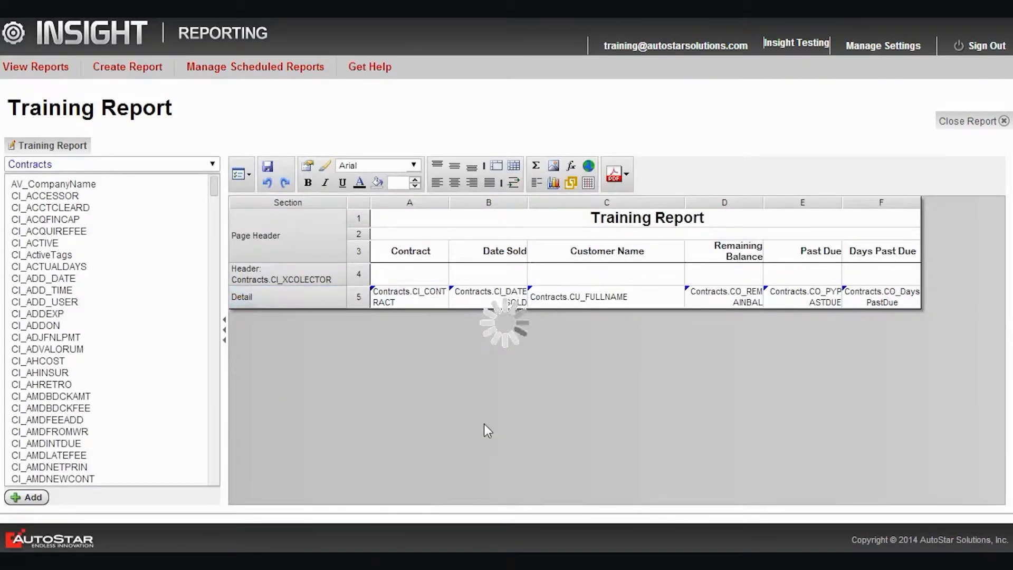
{"action": "left_click", "coordinate": [641, 268]}
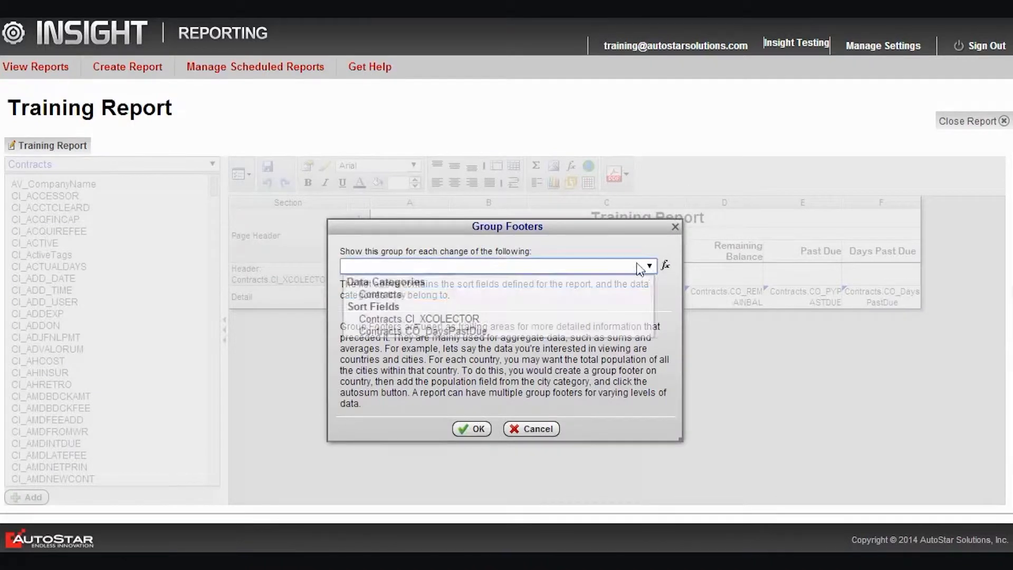
{"action": "left_click", "coordinate": [423, 320]}
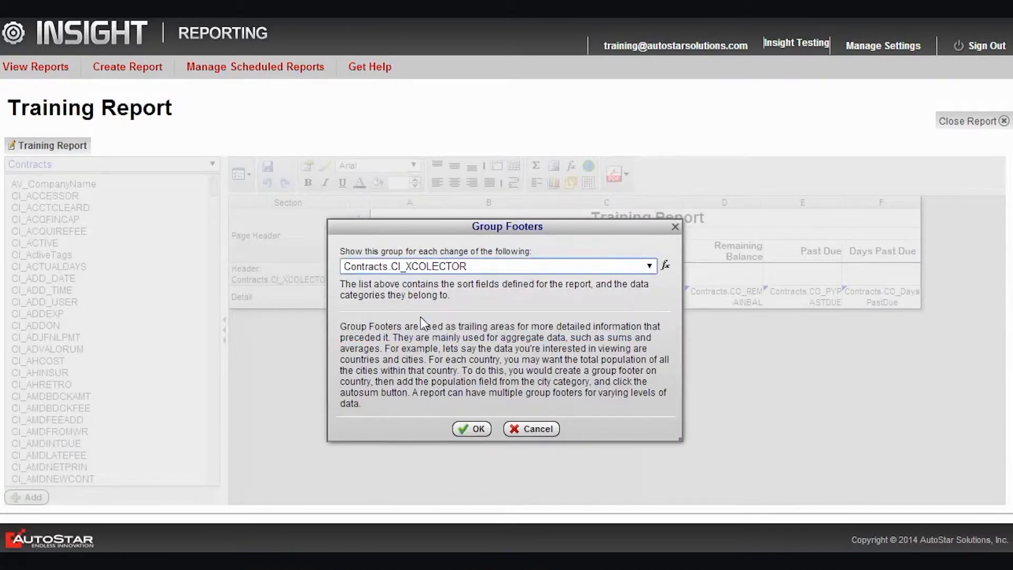
{"action": "left_click", "coordinate": [473, 428]}
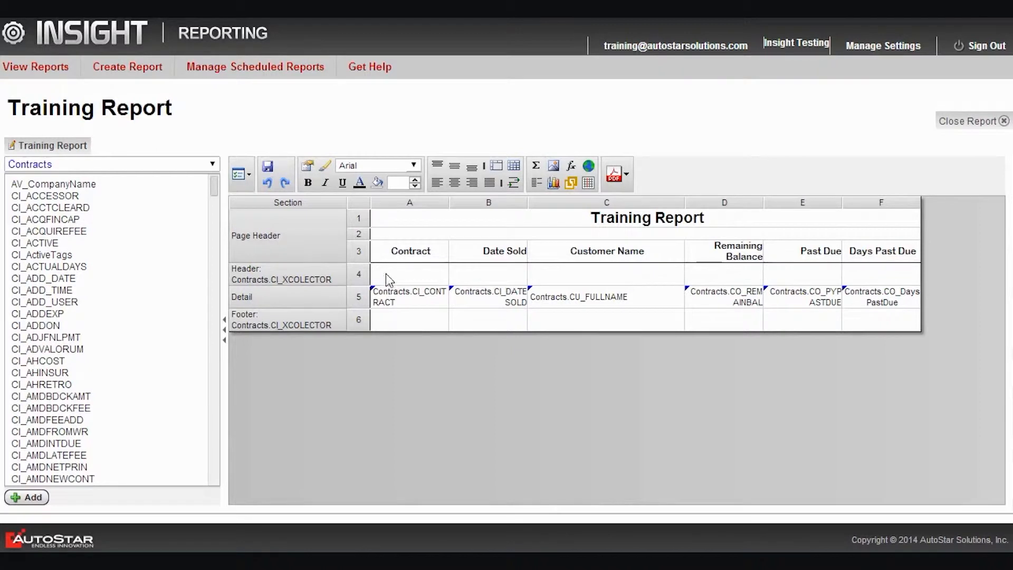
Shade the group footer row pale mint green across columns A to F and insert a new row after it
{"action": "left_click", "coordinate": [391, 320]}
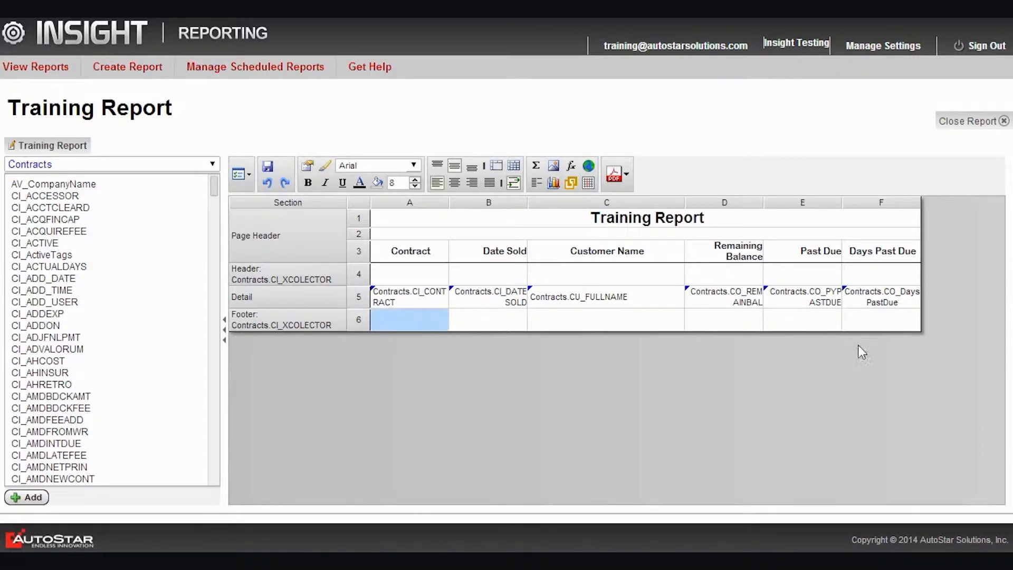
{"action": "left_click", "coordinate": [879, 315], "text": "shift"}
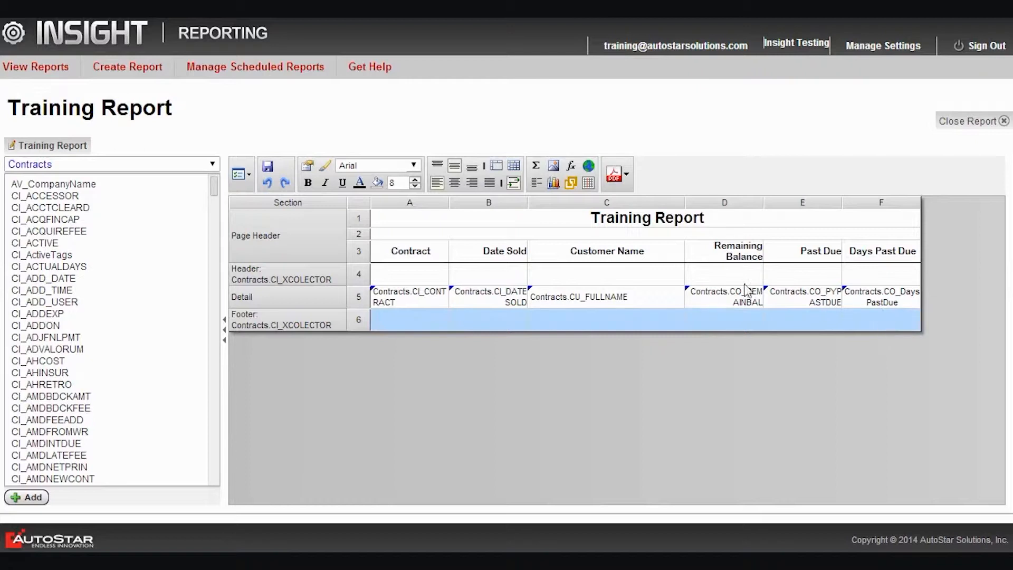
{"action": "left_click", "coordinate": [377, 184]}
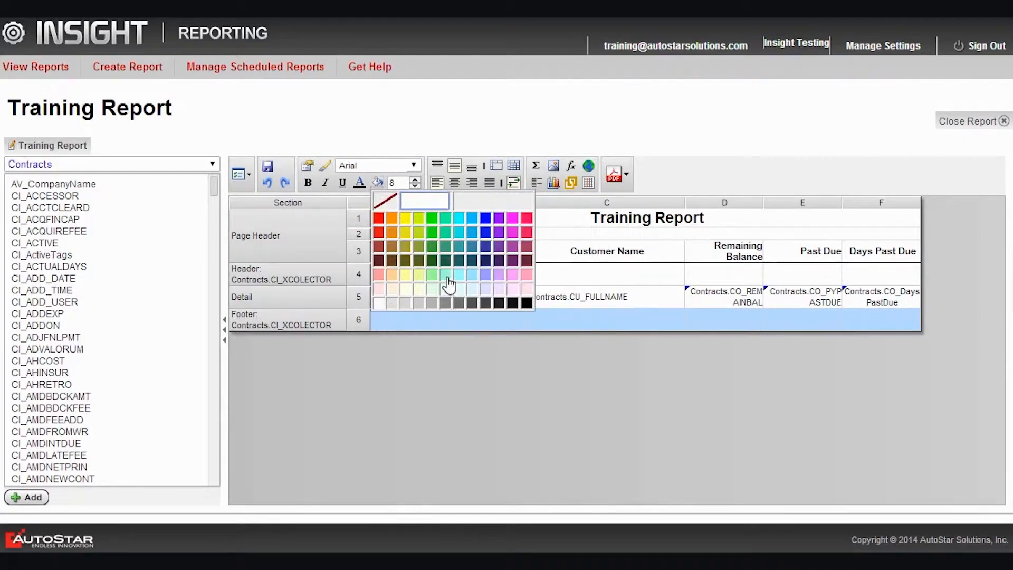
{"action": "left_click", "coordinate": [449, 299]}
{"action": "left_click", "coordinate": [322, 350]}
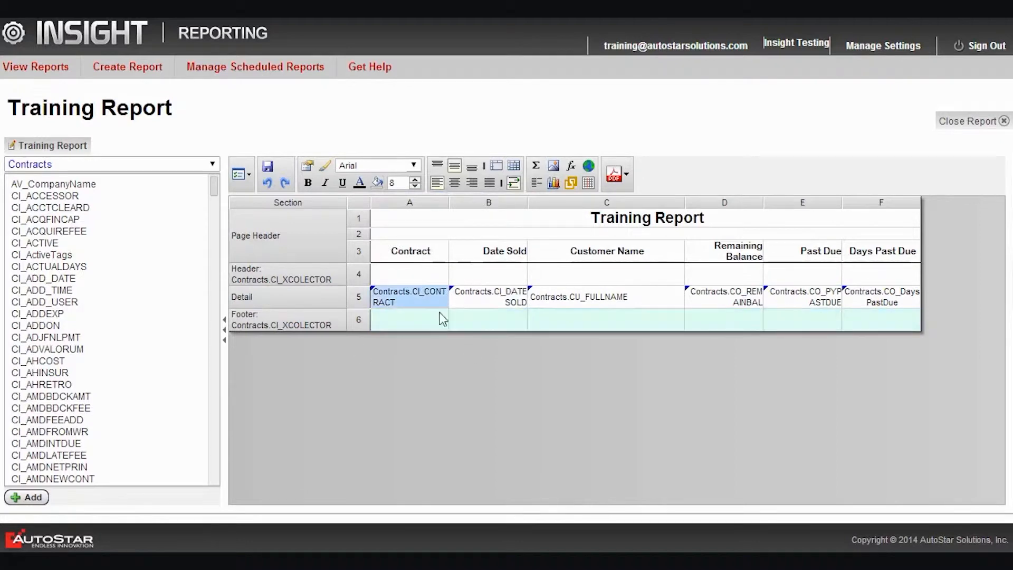
{"action": "right_click", "coordinate": [356, 320]}
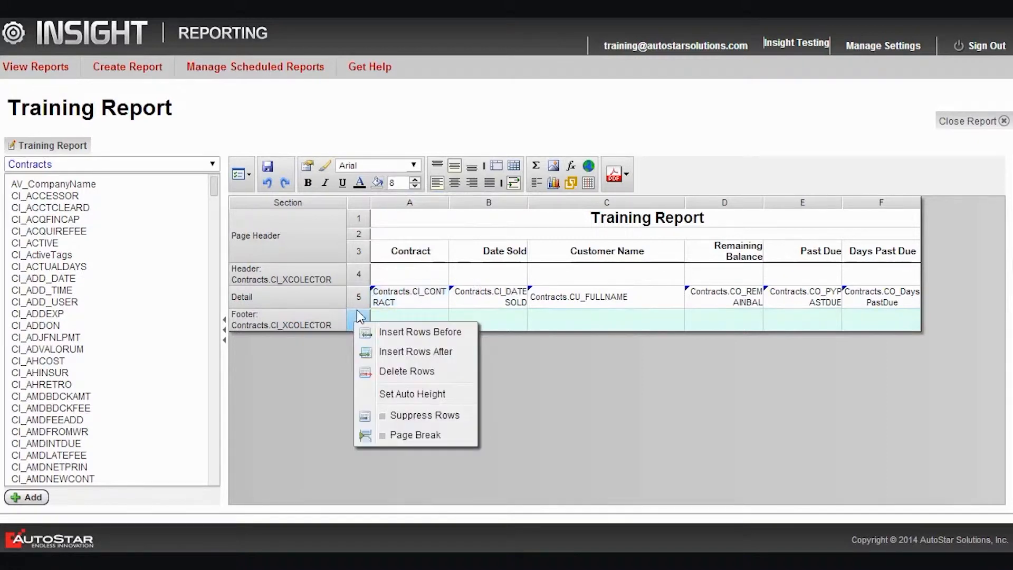
{"action": "left_click", "coordinate": [392, 352]}
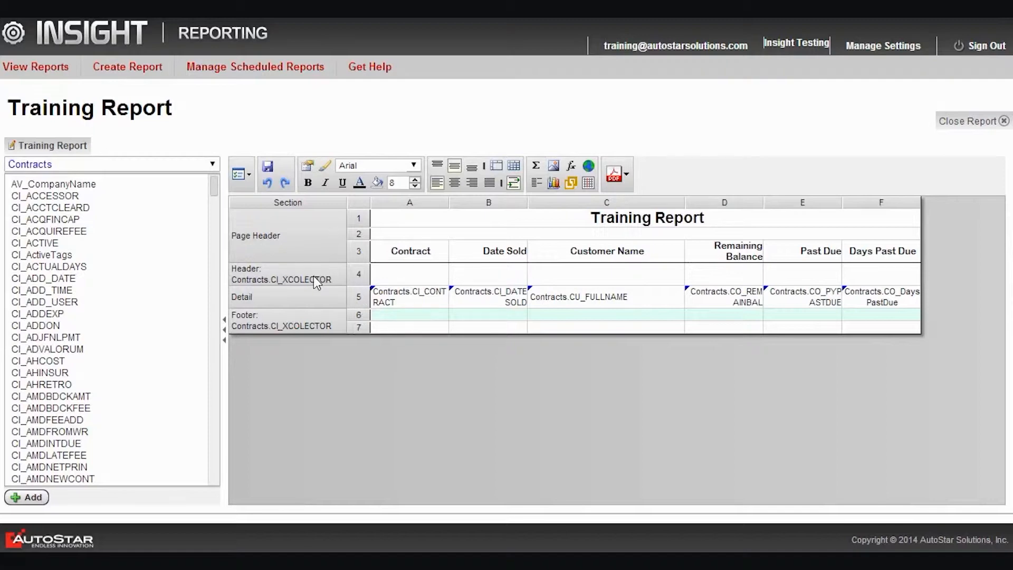
Merge the cells of the CI_XCOLECTOR group header row across columns A to F
{"action": "left_click", "coordinate": [395, 274]}
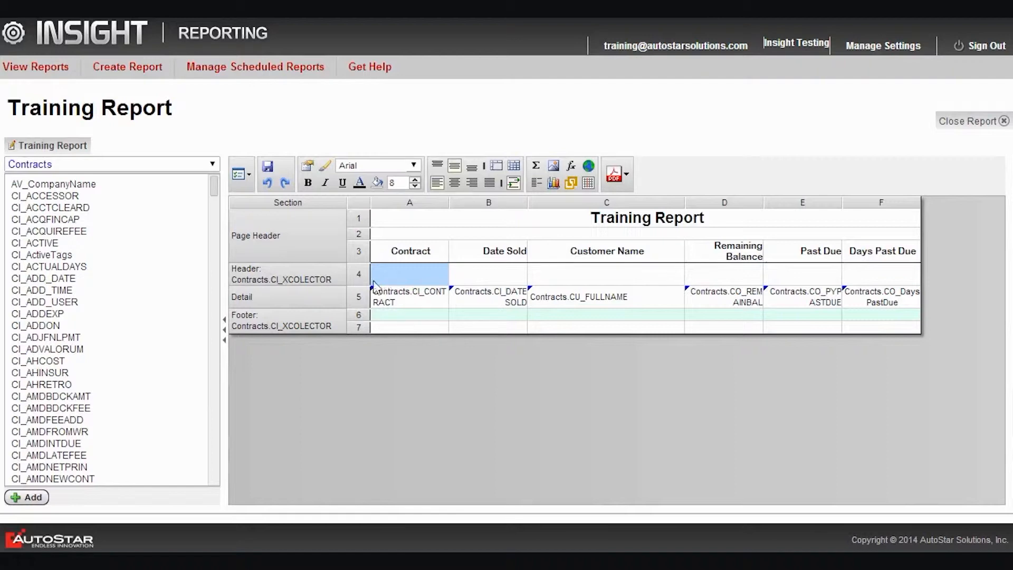
{"action": "left_click", "coordinate": [892, 279], "text": "shift"}
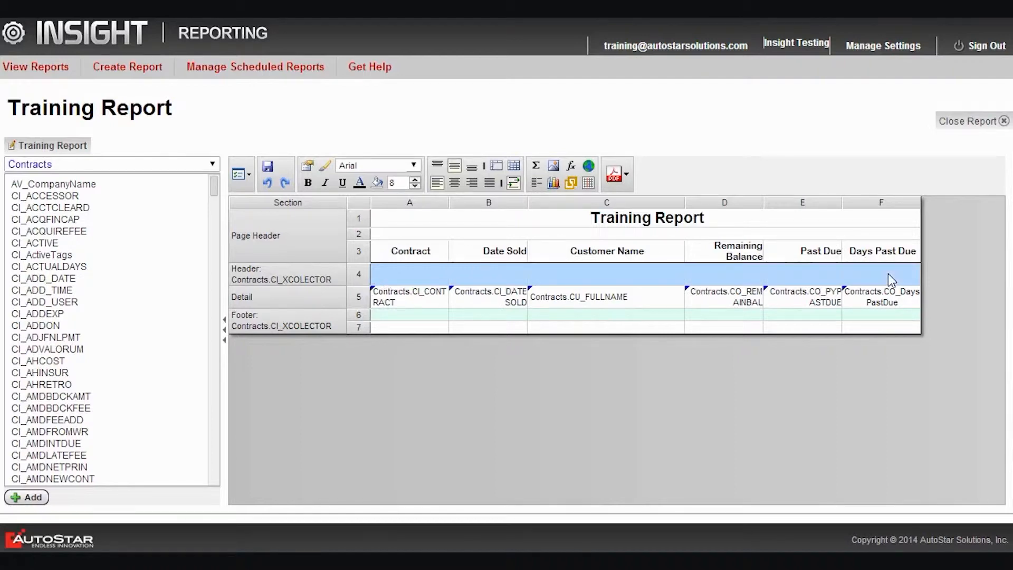
{"action": "left_click", "coordinate": [496, 165]}
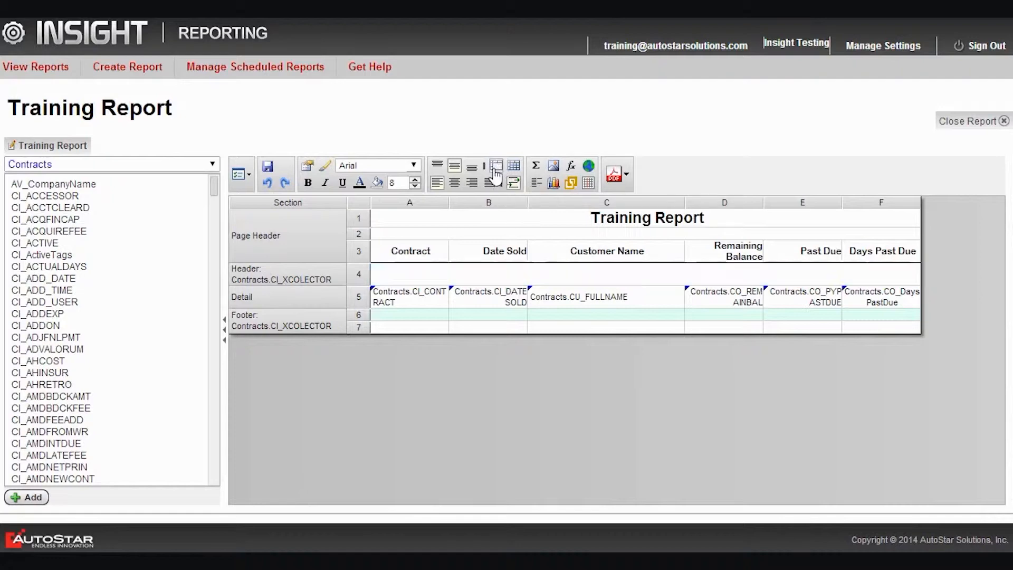
Place the CI_XCOLECTOR field from the Contracts category into the merged group header cell
{"action": "left_click", "coordinate": [451, 274]}
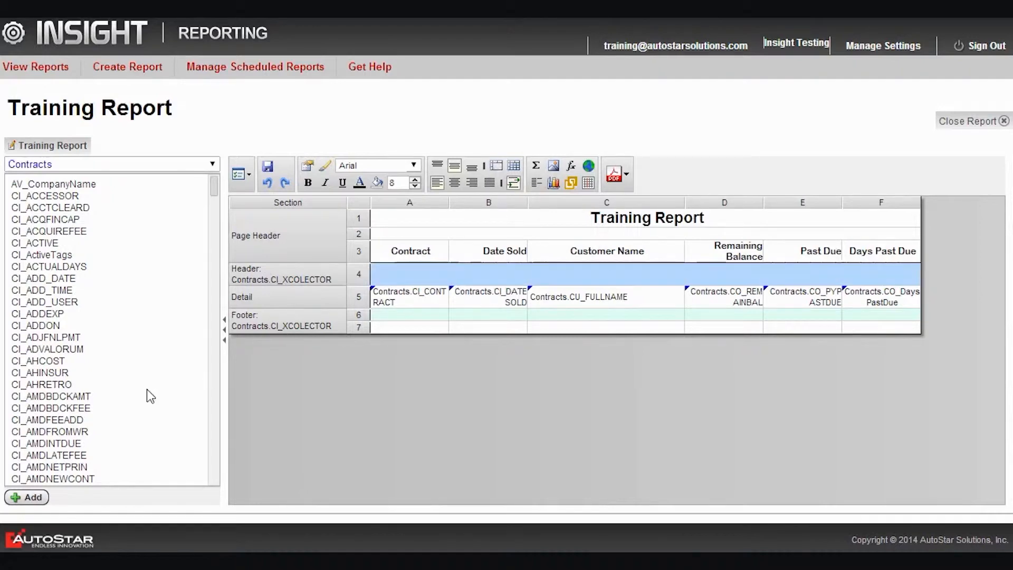
{"action": "scroll", "coordinate": [82, 293], "scroll_direction": "down", "scroll_amount": 5}
{"action": "scroll", "coordinate": [82, 292], "scroll_direction": "down", "scroll_amount": 15}
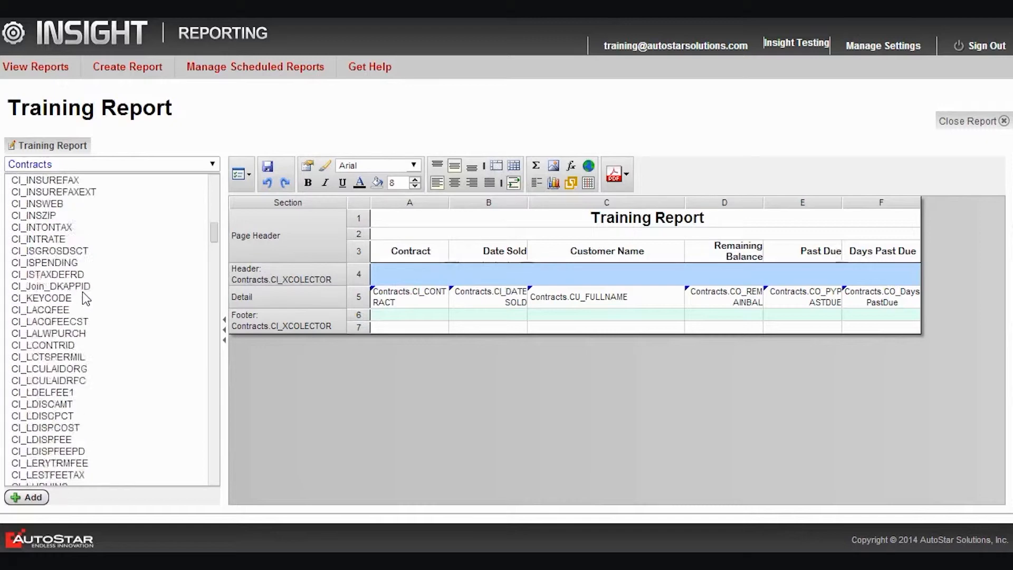
{"action": "scroll", "coordinate": [82, 299], "scroll_direction": "down", "scroll_amount": 15}
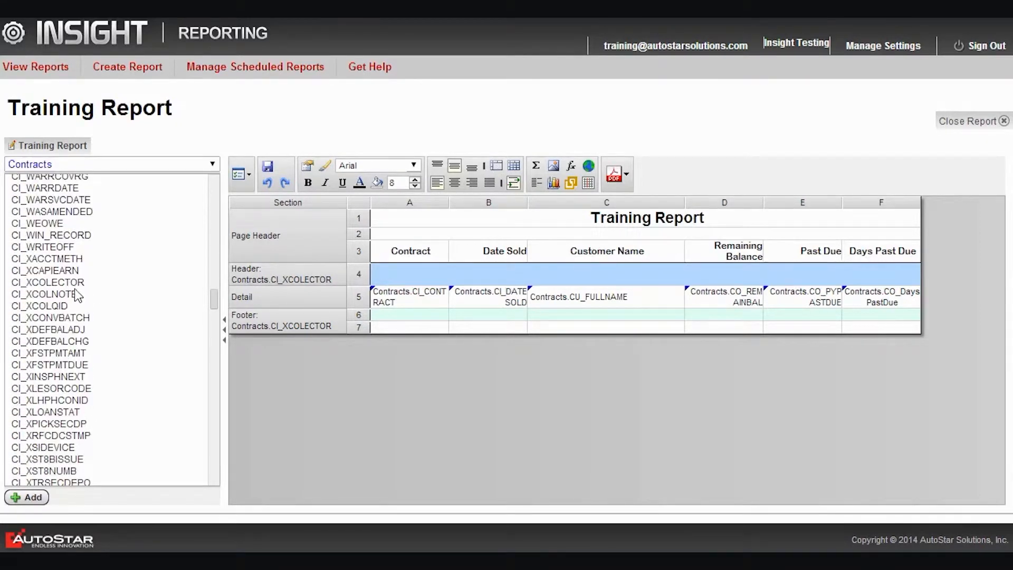
{"action": "left_click_drag", "start_coordinate": [74, 283], "coordinate": [468, 280]}
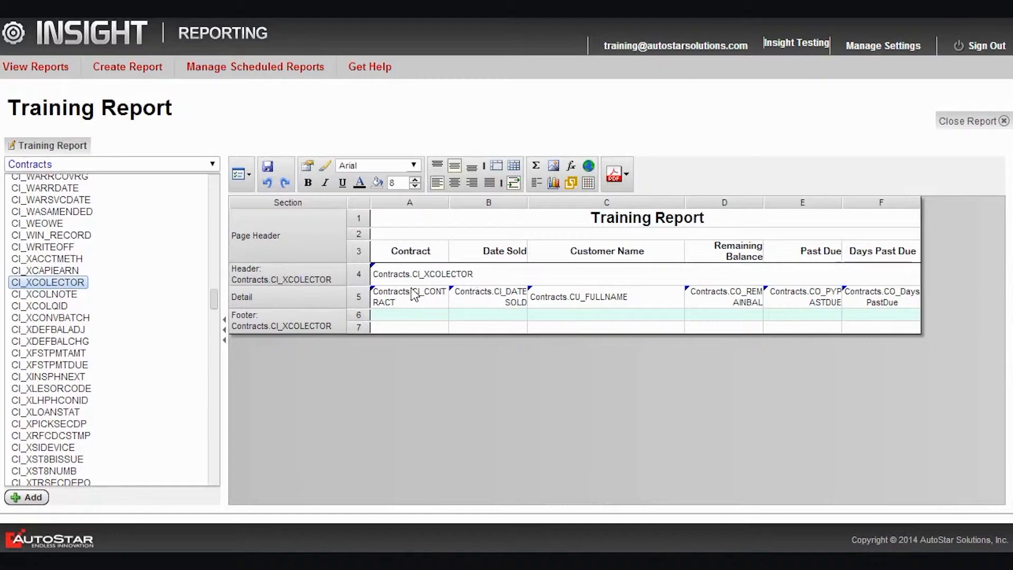
Shade the merged group header cell pale mint green to match the footer row
{"action": "left_click", "coordinate": [421, 276]}
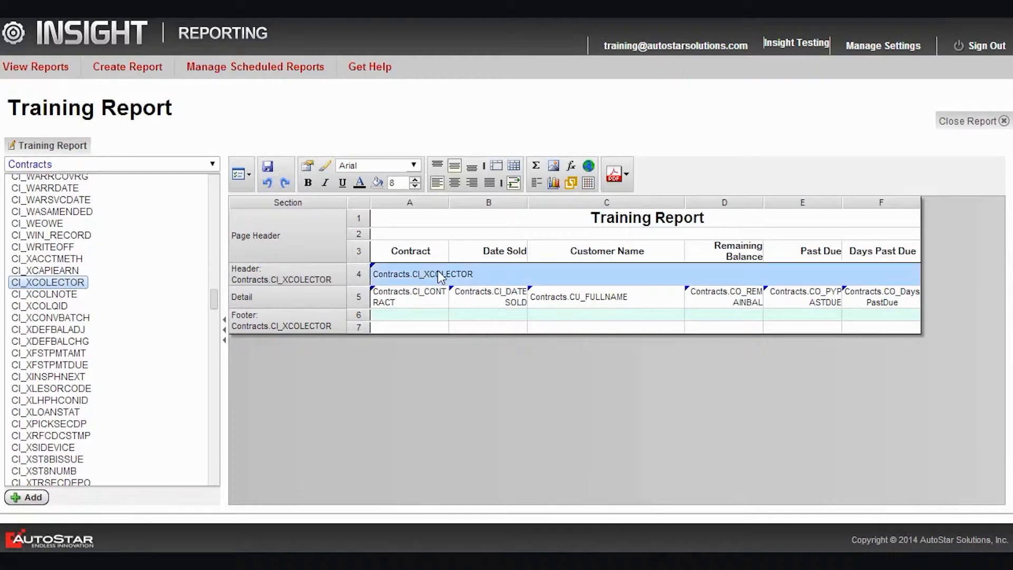
{"action": "left_click", "coordinate": [376, 183]}
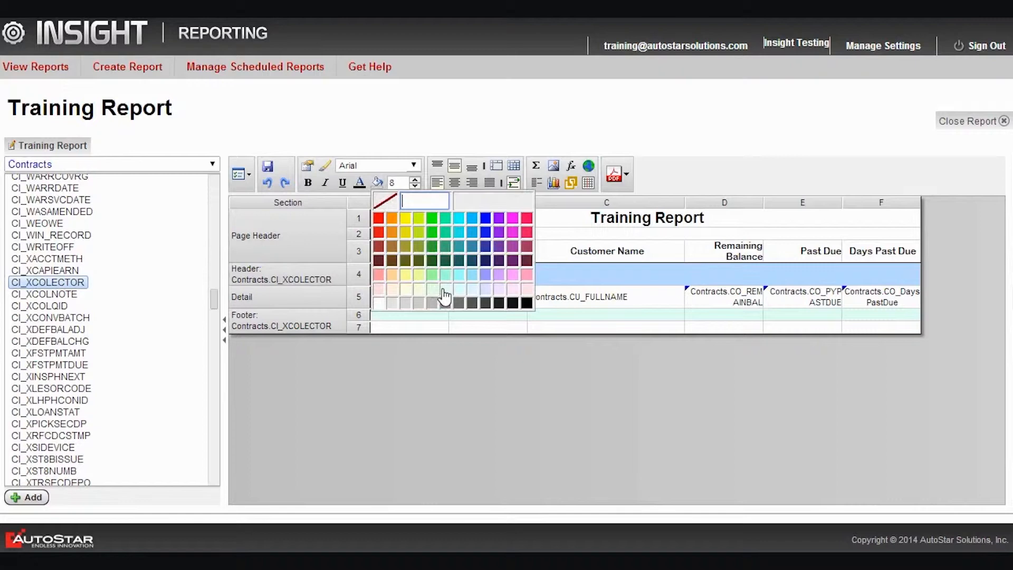
{"action": "left_click", "coordinate": [443, 290]}
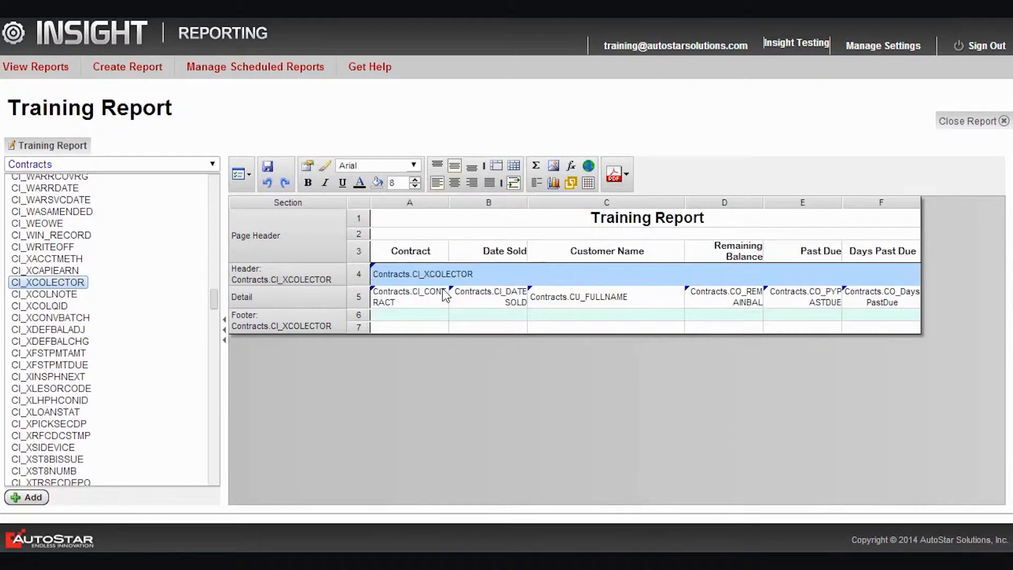
{"action": "left_click", "coordinate": [400, 294]}
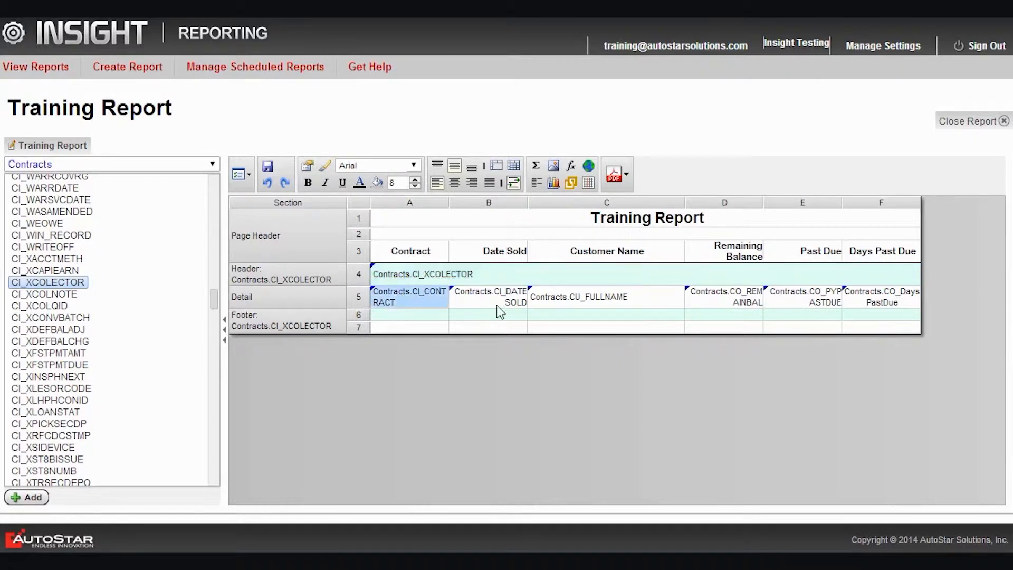
Run the report as a PDF with the existing date-sold filter and examine the collector group headers and footers across its pages
{"action": "left_click", "coordinate": [613, 176]}
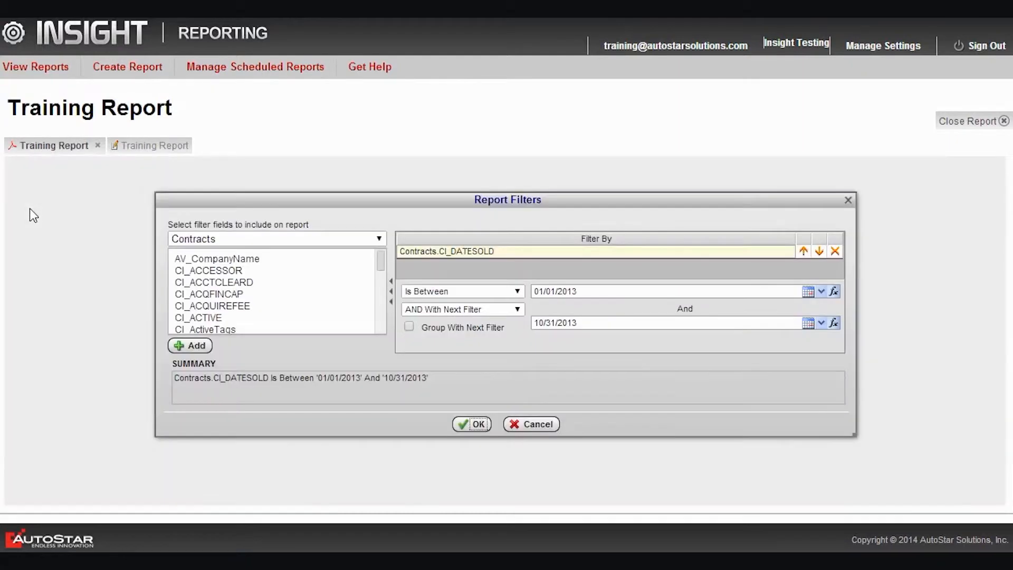
{"action": "left_click", "coordinate": [472, 424]}
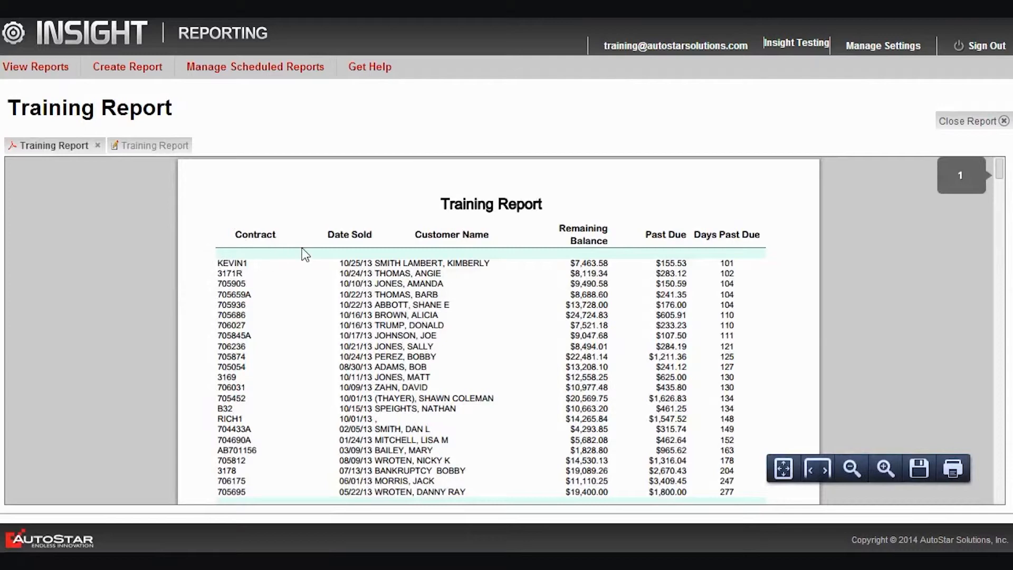
{"action": "scroll", "coordinate": [302, 248], "scroll_direction": "down", "scroll_amount": 2}
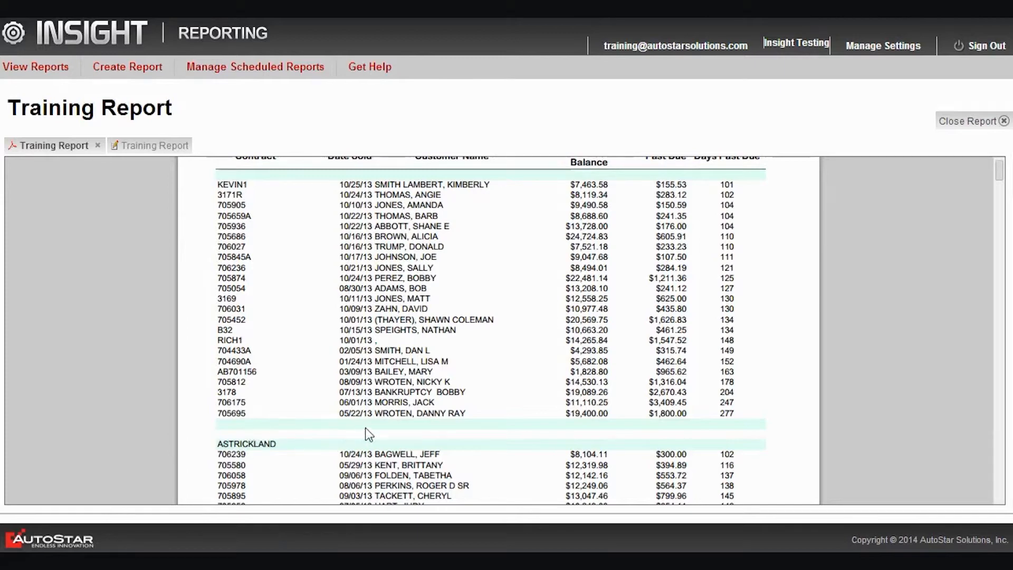
{"action": "scroll", "coordinate": [289, 457], "scroll_direction": "down", "scroll_amount": 3}
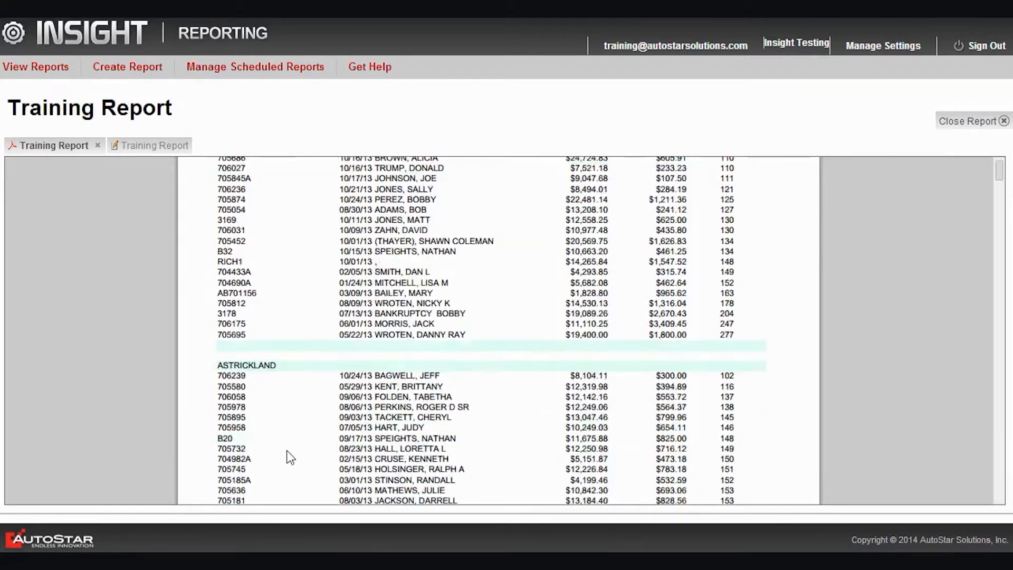
{"action": "scroll", "coordinate": [289, 454], "scroll_direction": "down", "scroll_amount": 6}
{"action": "scroll", "coordinate": [274, 285], "scroll_direction": "down", "scroll_amount": 15}
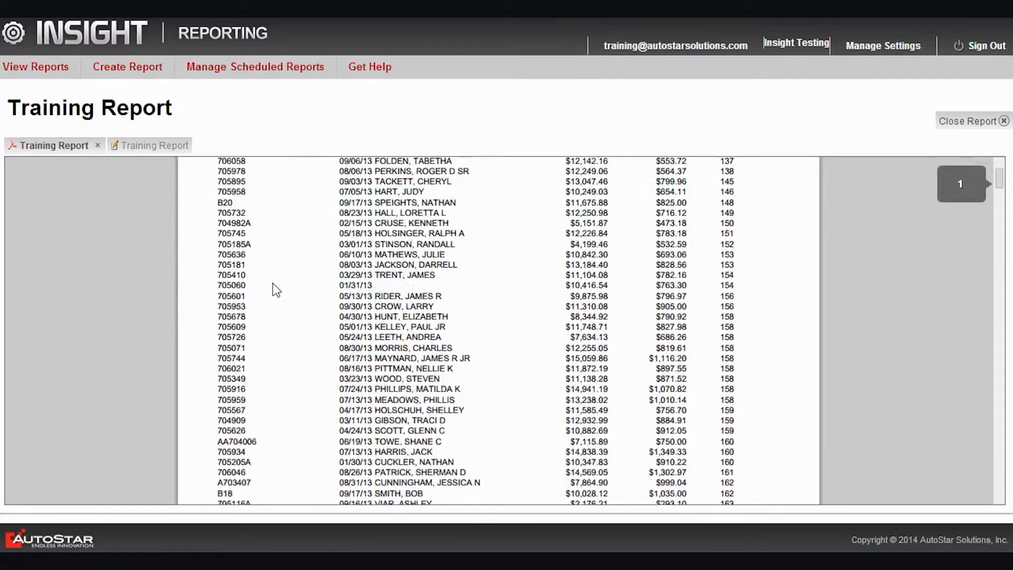
{"action": "scroll", "coordinate": [276, 289], "scroll_direction": "down", "scroll_amount": 12}
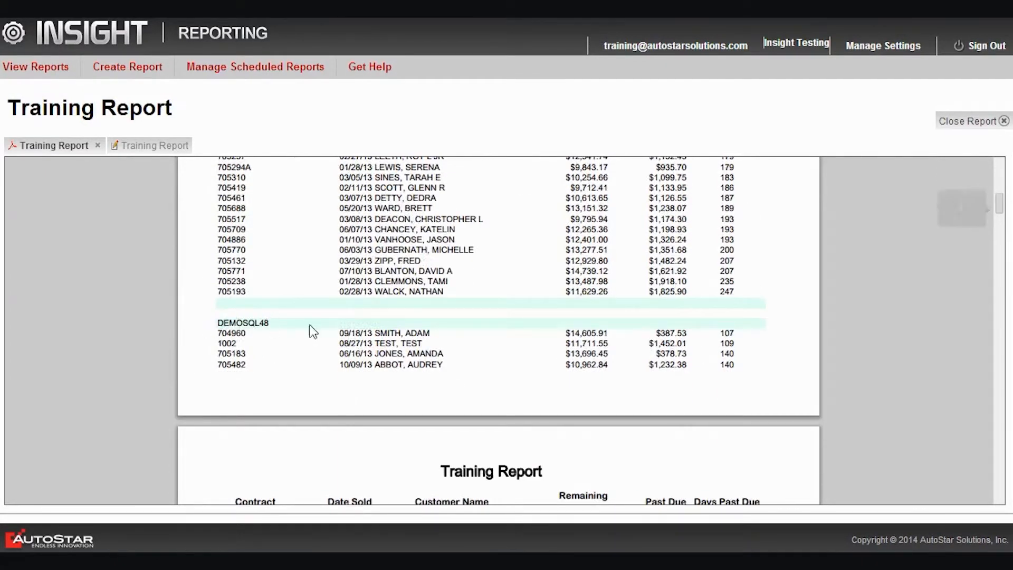
{"action": "scroll", "coordinate": [228, 311], "scroll_direction": "down", "scroll_amount": 15}
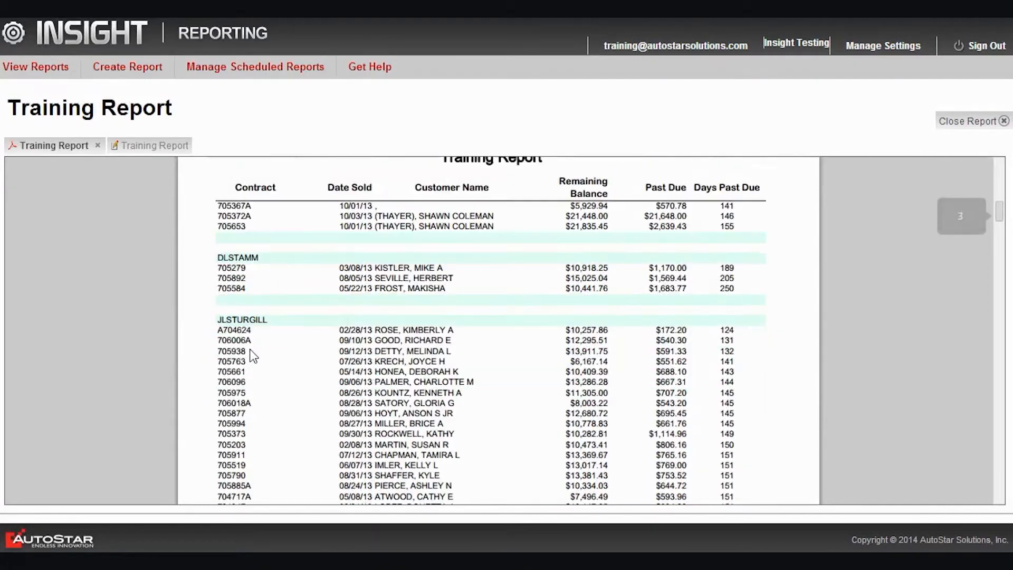
Examine how contracts are sorted by days past due within each collector group on the remaining PDF pages
{"action": "scroll", "coordinate": [305, 281], "scroll_direction": "down", "scroll_amount": 20}
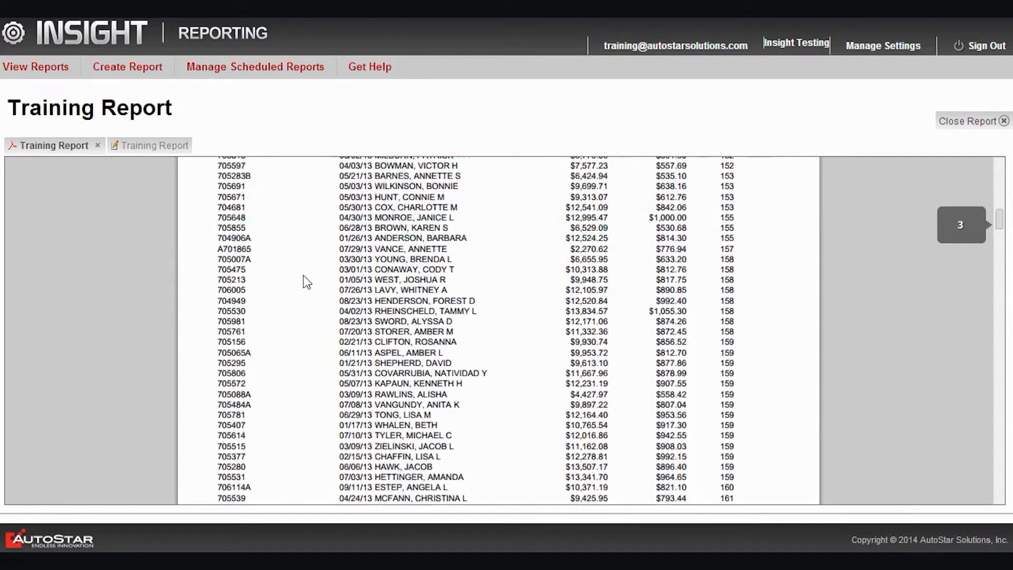
{"action": "scroll", "coordinate": [305, 281], "scroll_direction": "down", "scroll_amount": 20}
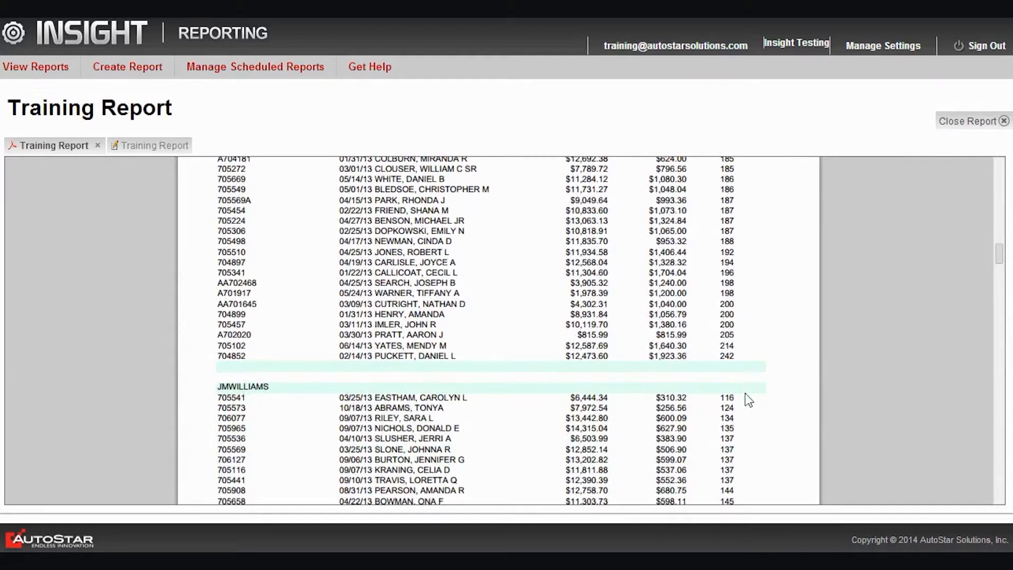
{"action": "scroll", "coordinate": [374, 398], "scroll_direction": "down", "scroll_amount": 10}
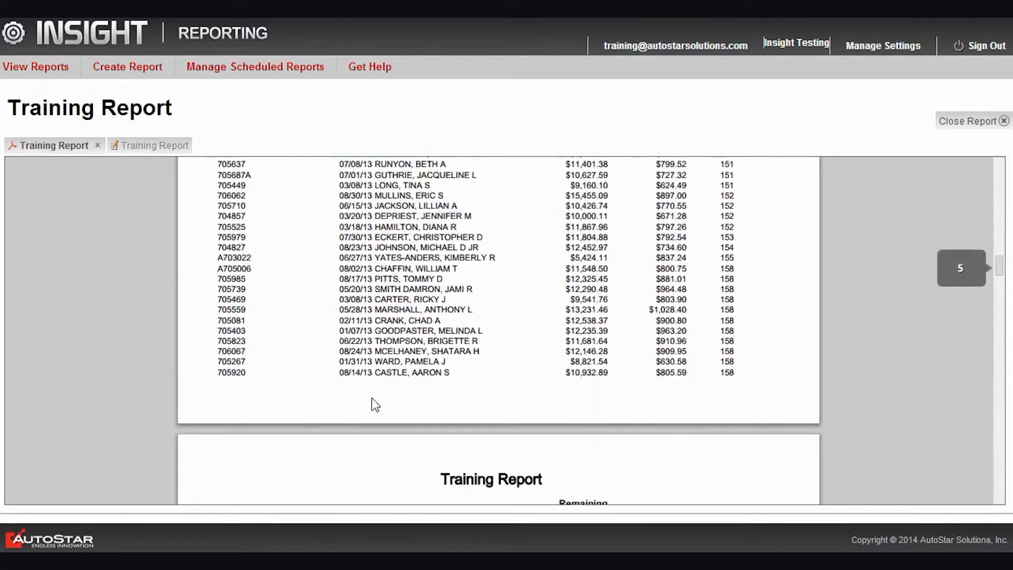
{"action": "scroll", "coordinate": [323, 395], "scroll_direction": "down", "scroll_amount": 3}
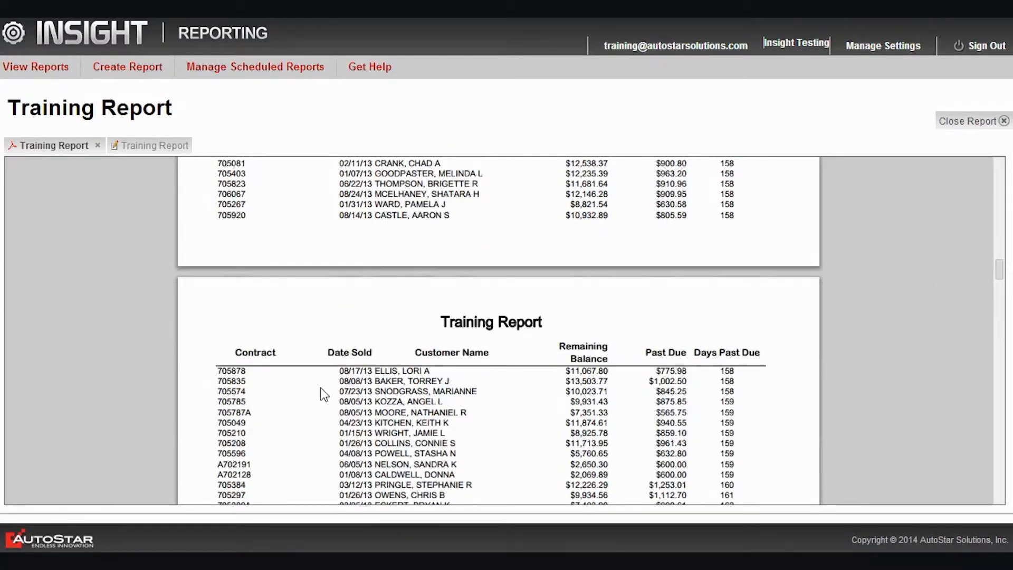
{"action": "scroll", "coordinate": [324, 394], "scroll_direction": "down", "scroll_amount": 4}
{"action": "scroll", "coordinate": [333, 296], "scroll_direction": "down", "scroll_amount": 10}
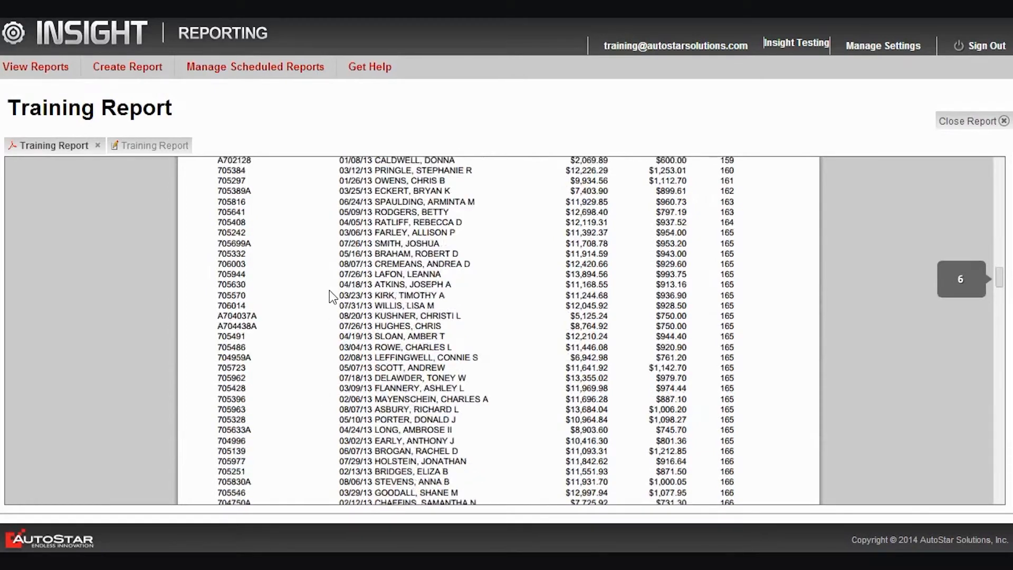
{"action": "scroll", "coordinate": [332, 297], "scroll_direction": "down", "scroll_amount": 6}
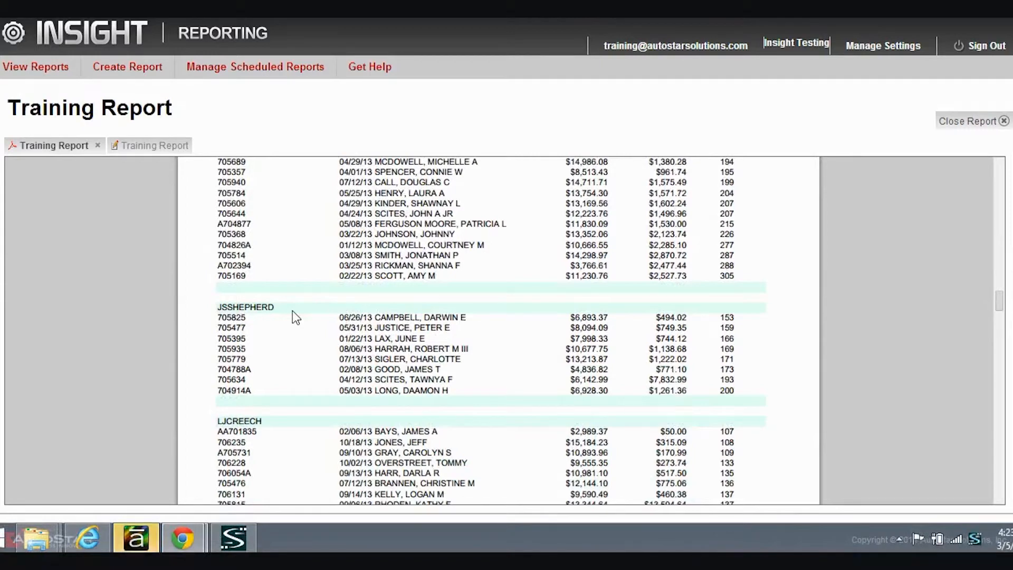
Add a group header section to the report design that shows for each change of Contracts.CO_DaysPastDue
{"action": "left_click", "coordinate": [153, 146]}
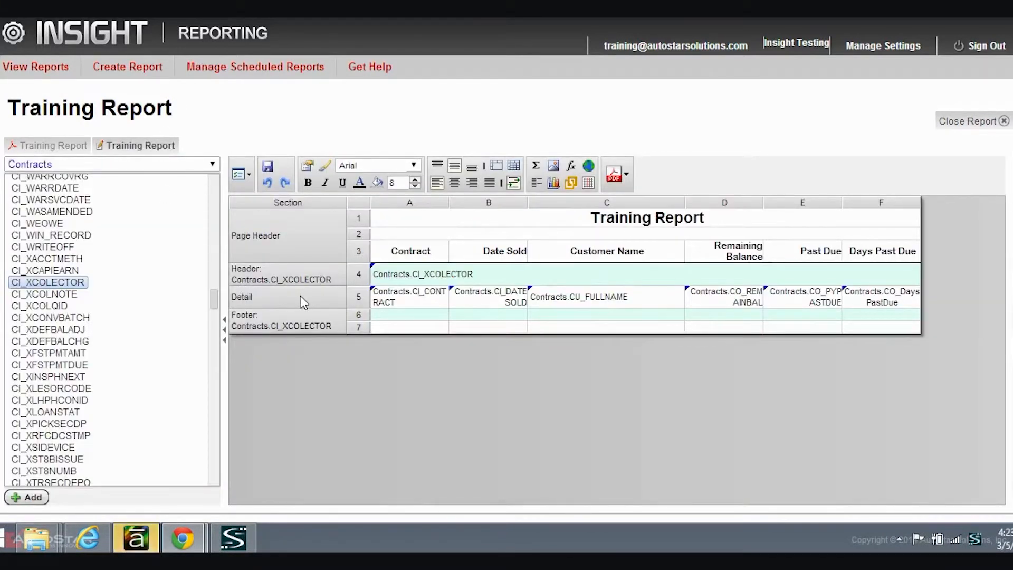
{"action": "right_click", "coordinate": [278, 301]}
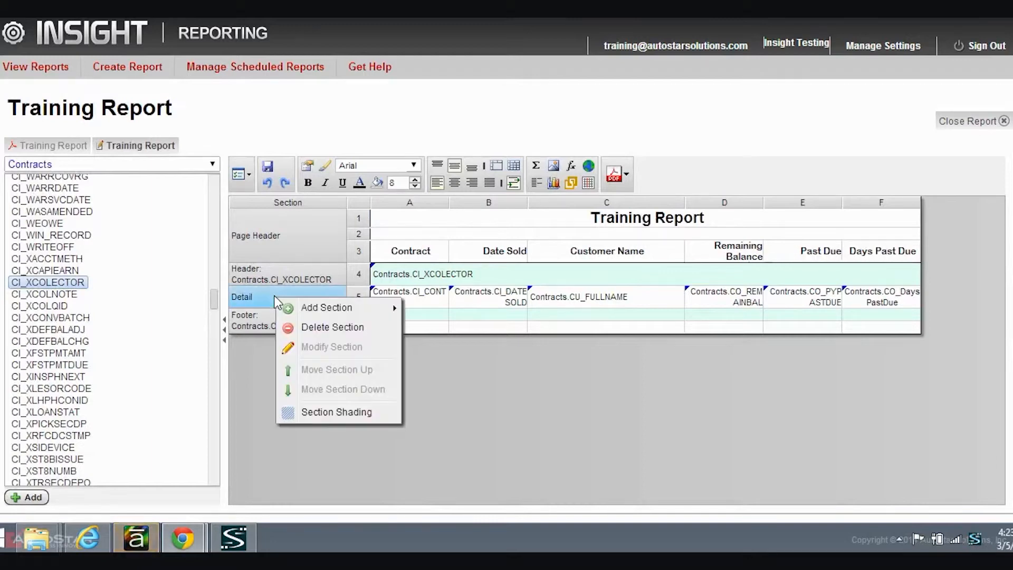
{"action": "mouse_move", "coordinate": [343, 307]}
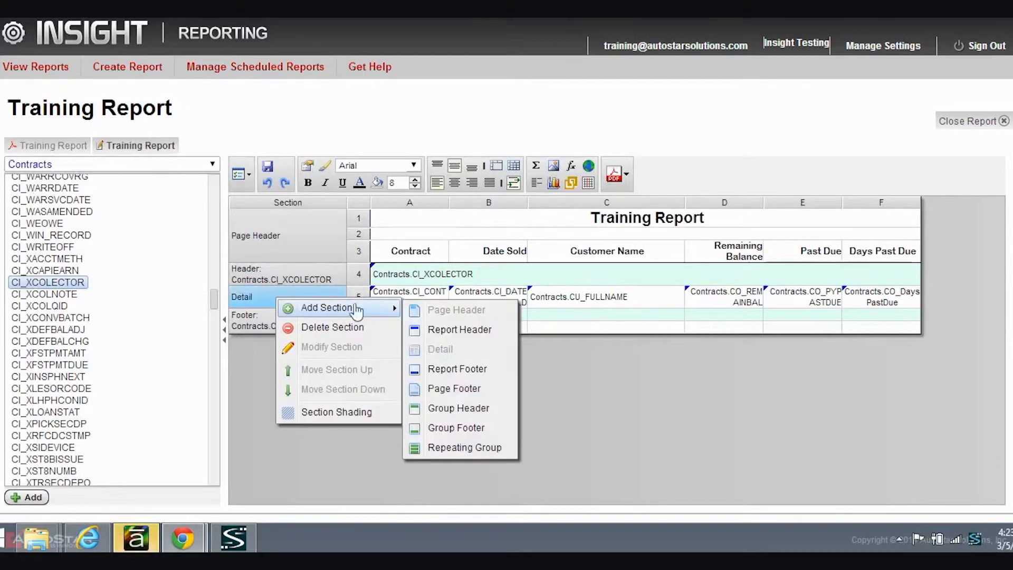
{"action": "left_click", "coordinate": [468, 408]}
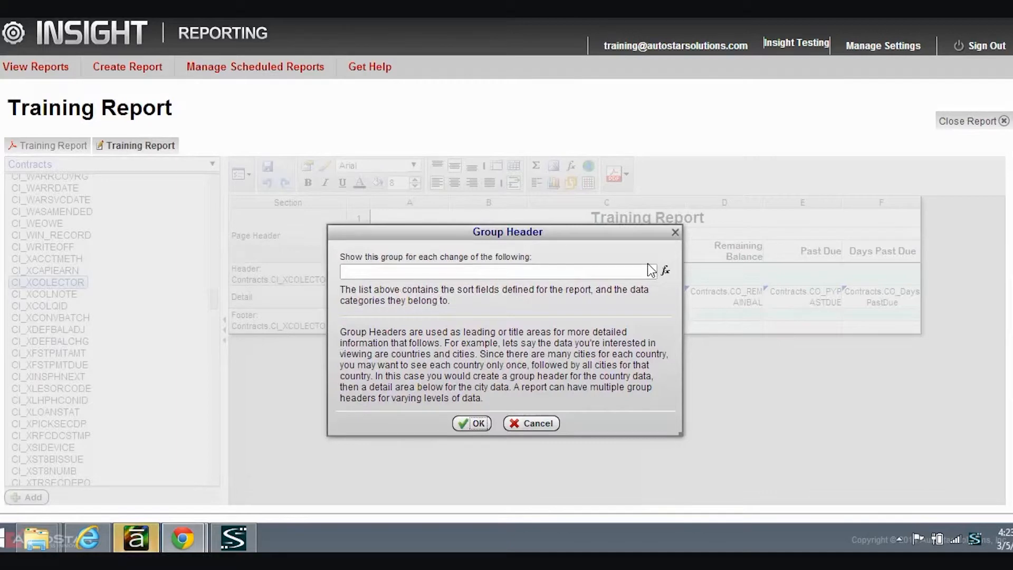
{"action": "left_click", "coordinate": [401, 272]}
{"action": "left_click", "coordinate": [401, 337]}
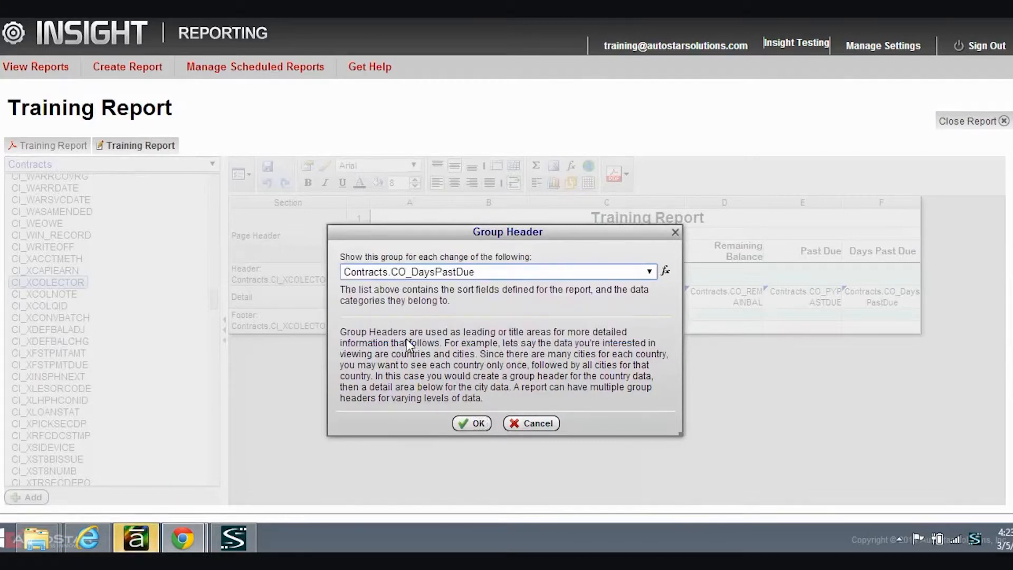
{"action": "left_click", "coordinate": [475, 422]}
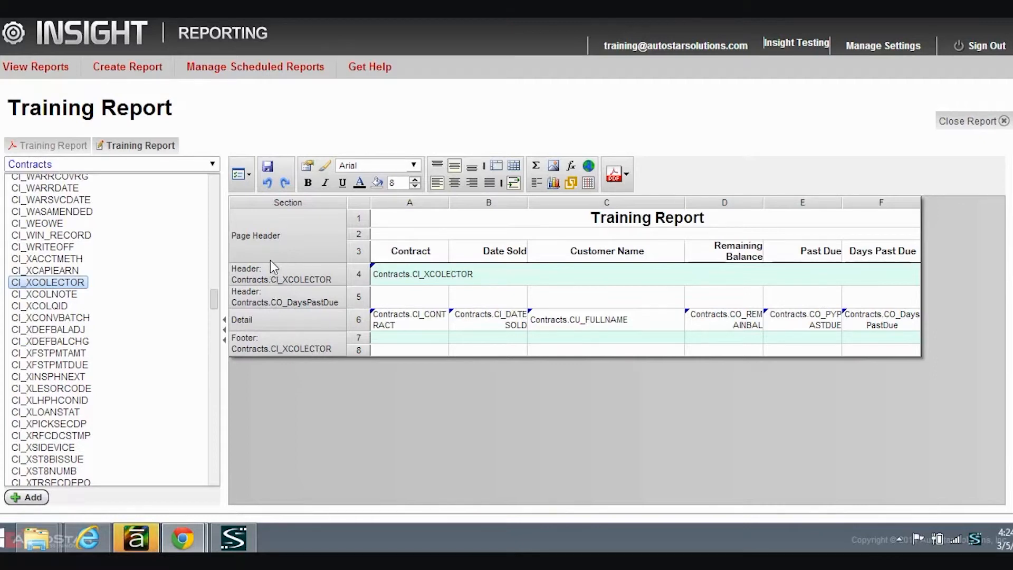
Delete the Contracts.CO_DaysPastDue group header section from the report design
{"action": "right_click", "coordinate": [286, 298]}
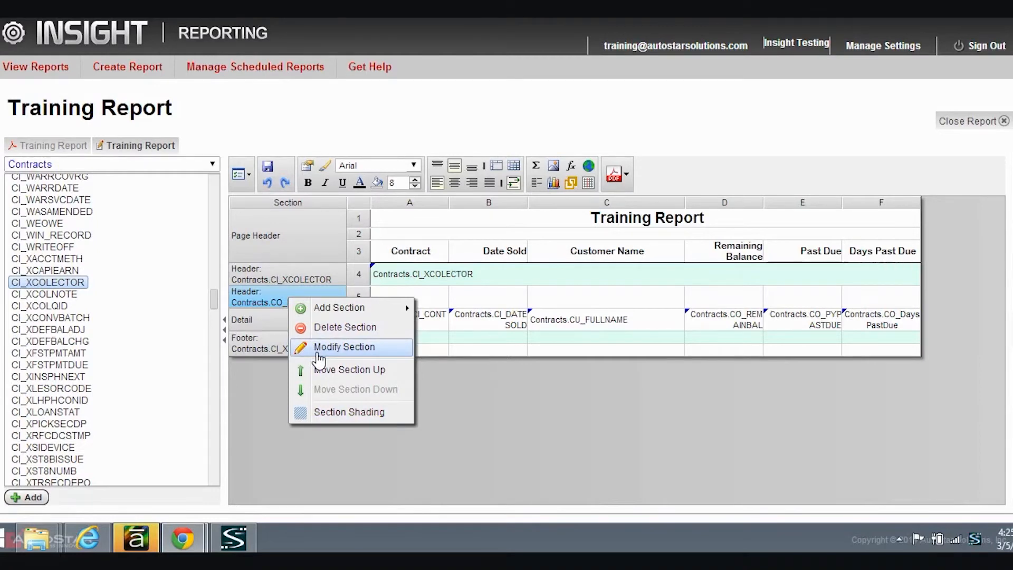
{"action": "left_click", "coordinate": [333, 327]}
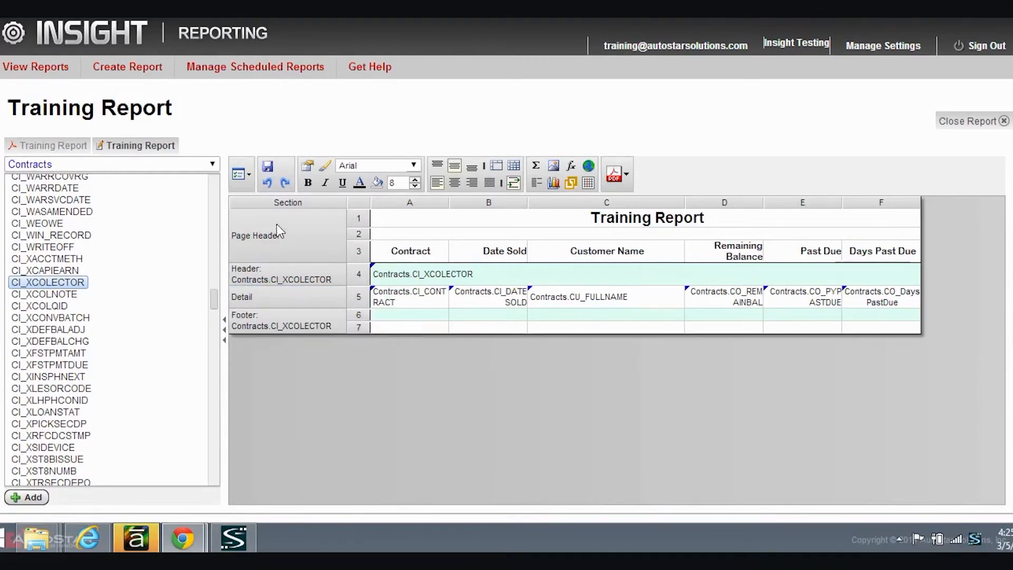
Save the Training Report design and close the report
{"action": "left_click", "coordinate": [268, 167]}
{"action": "left_click", "coordinate": [1003, 121]}
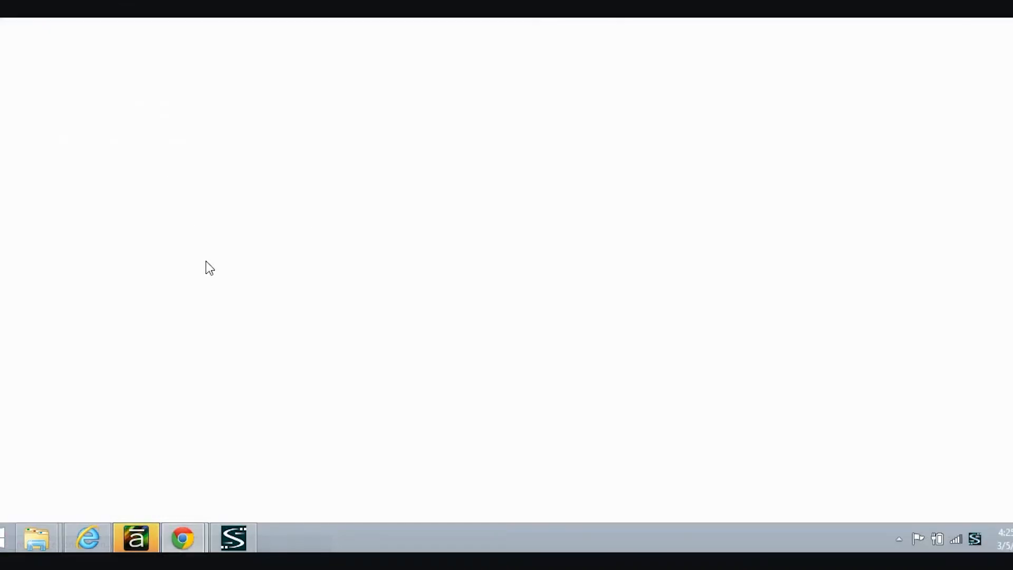